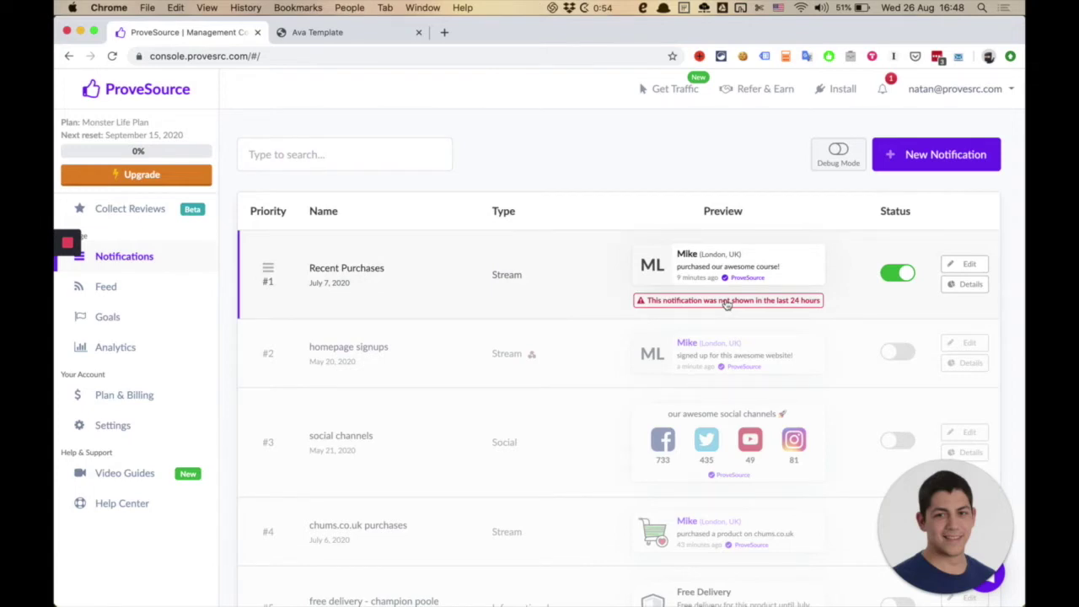
- Enable ProveSource debug mode and switch to the Ava Template landing page tab
click(838, 153)
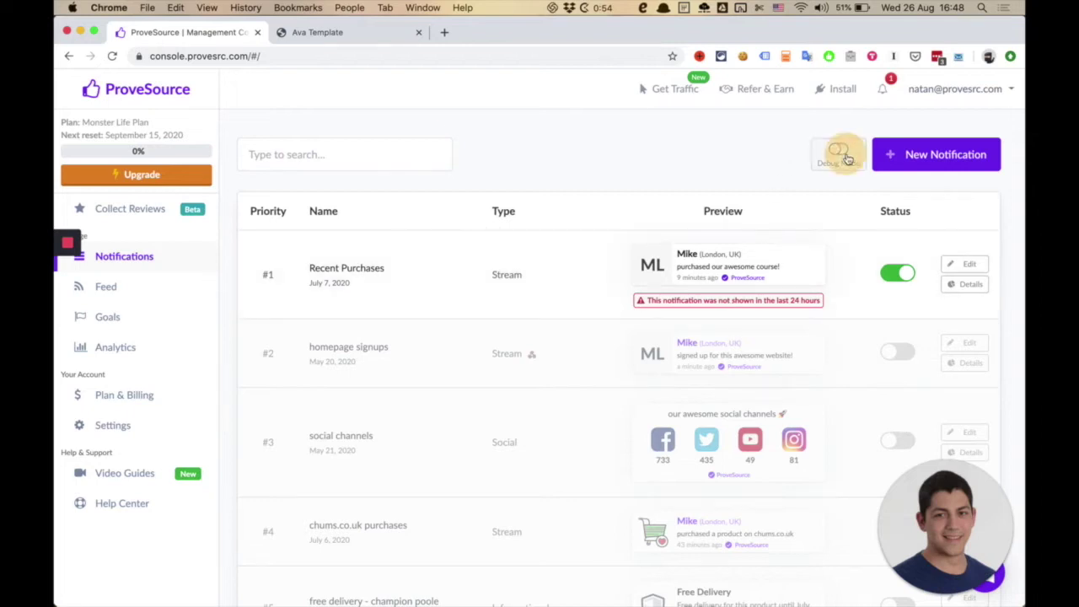
click(335, 32)
- Reload the landing page and inspect it with DevTools on the Console panel
key(super+r)
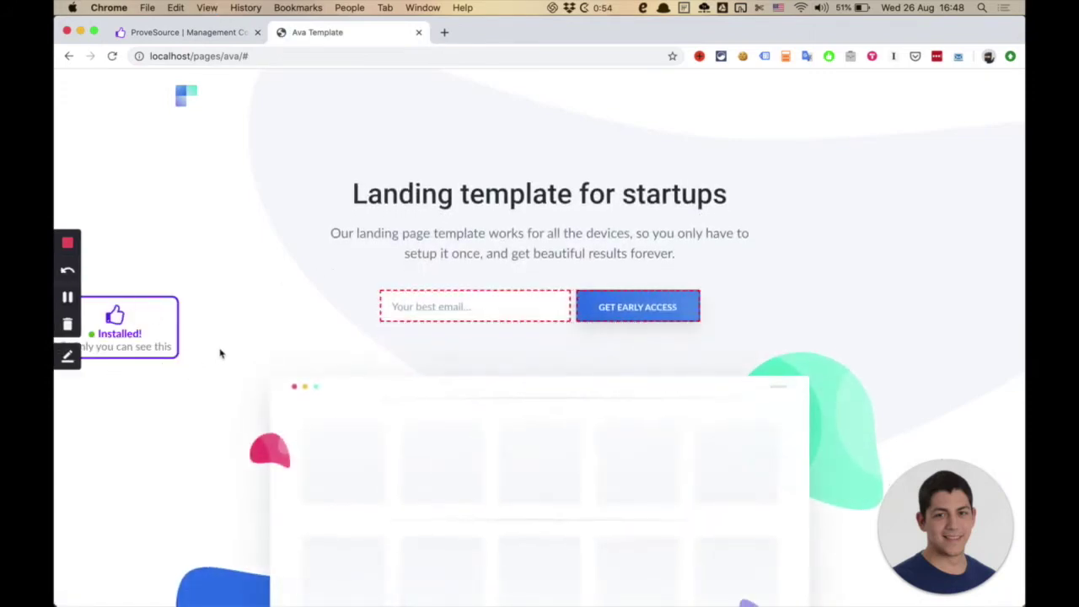
right_click(177, 147)
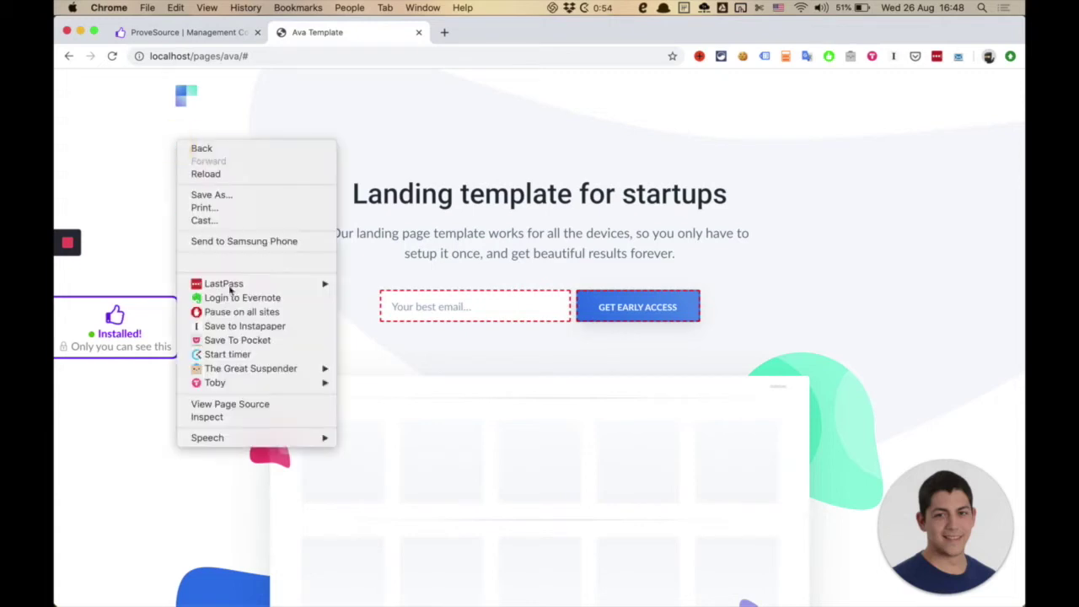
click(216, 417)
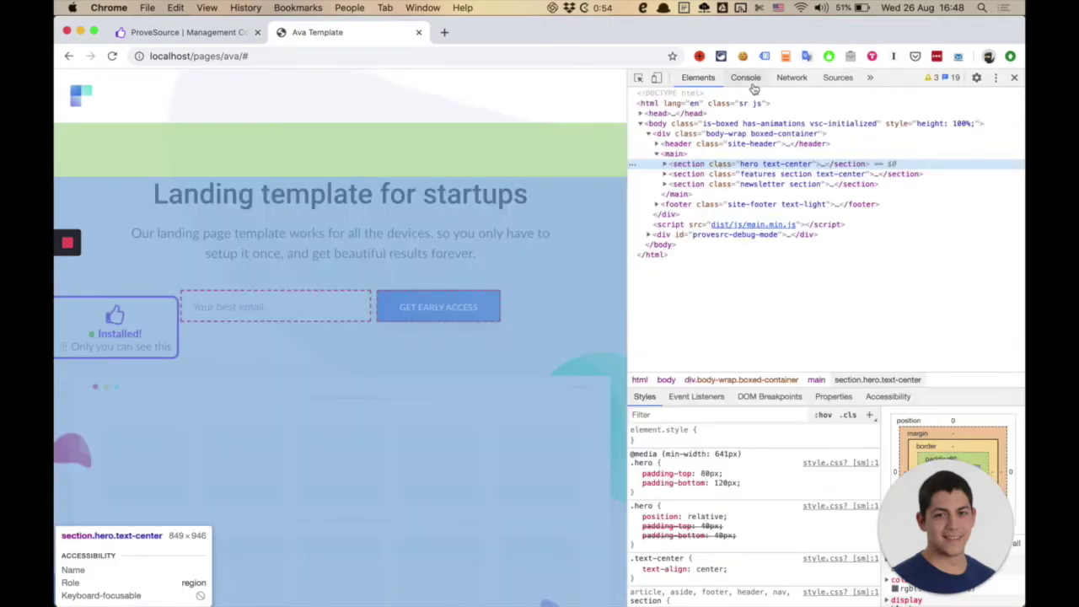
click(747, 79)
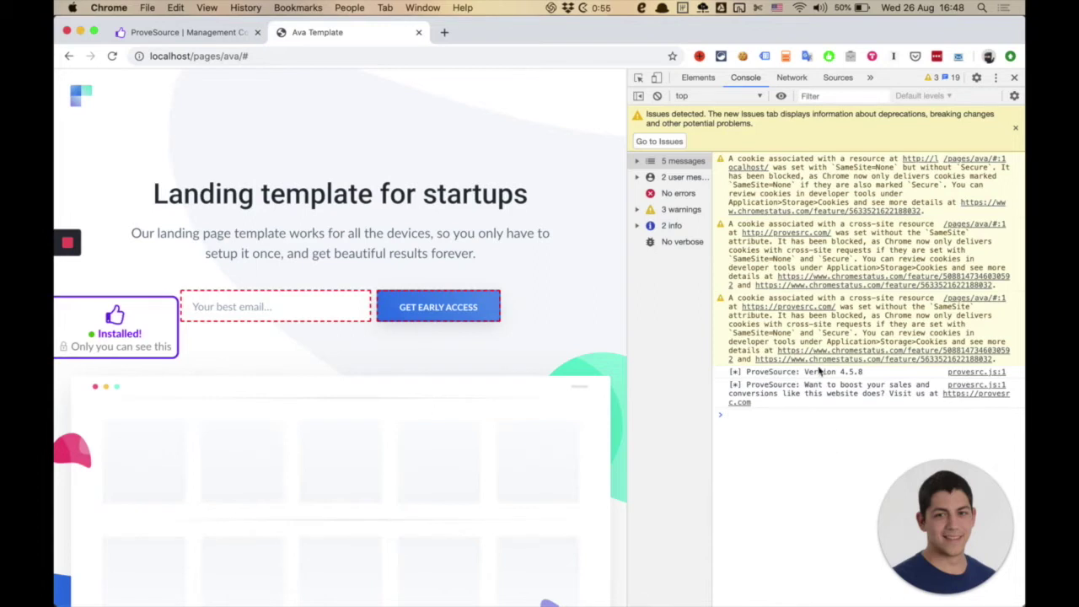
- Empty the cache and hard-reload the landing page, then close DevTools
drag(112, 56, 148, 114)
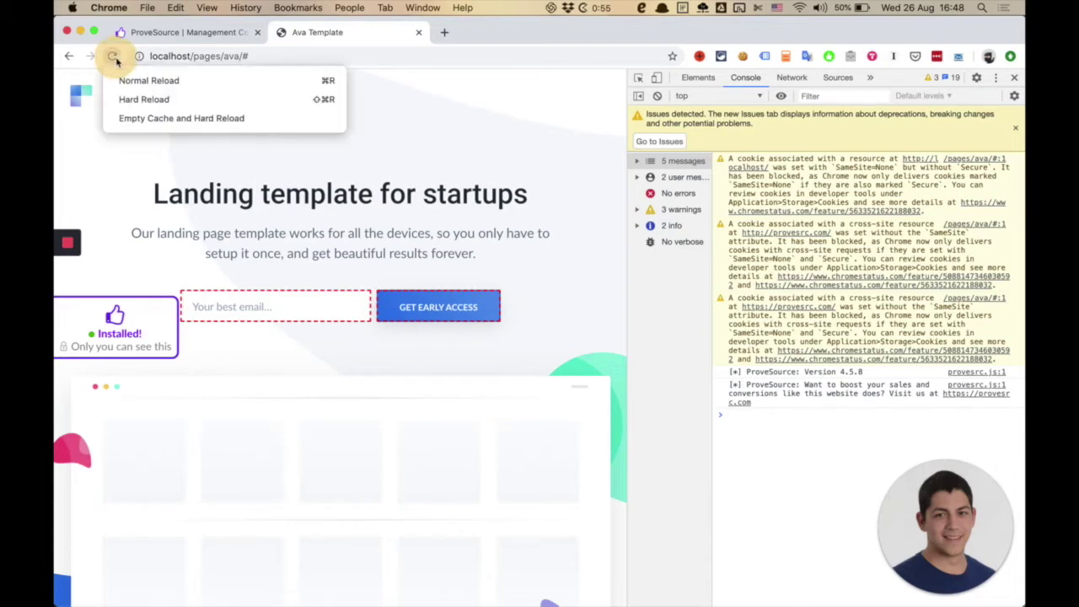
click(149, 115)
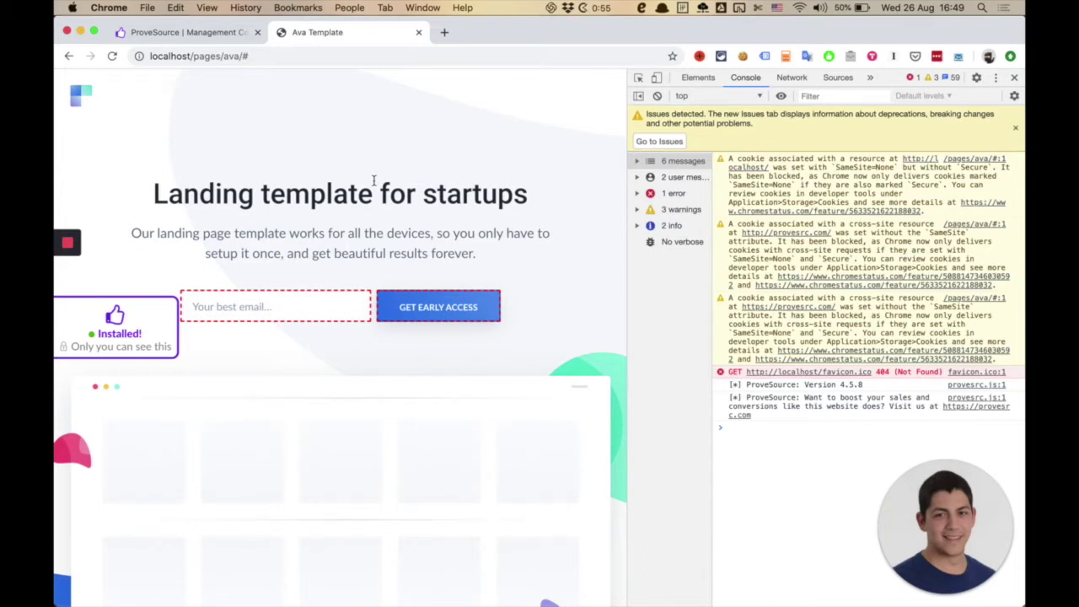
key(super+alt+i)
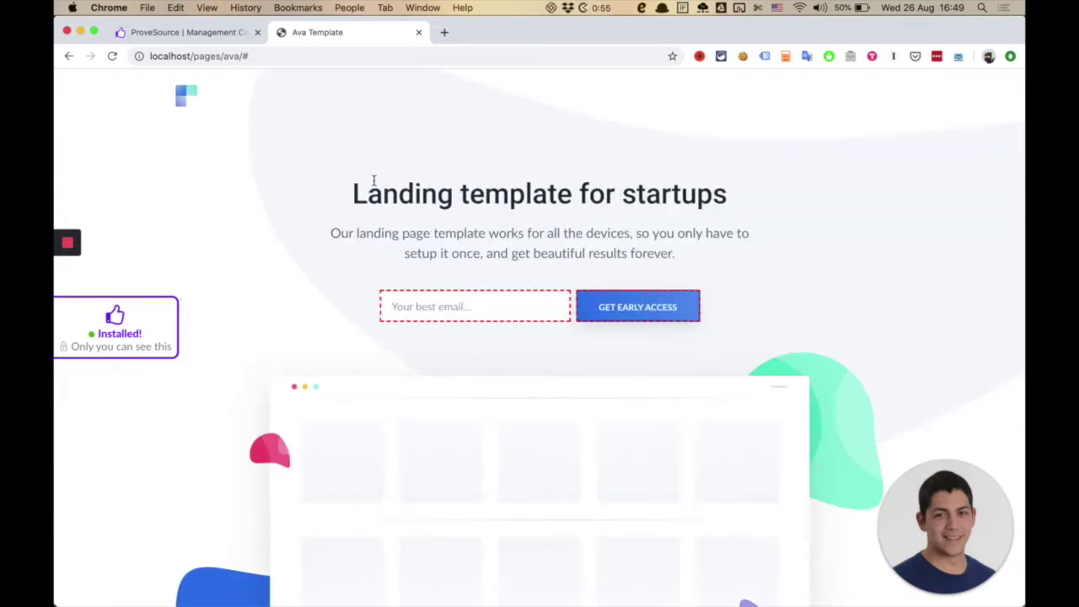
- Submit a test email address through the GET EARLY ACCESS form, then return to ProveSource
click(403, 300)
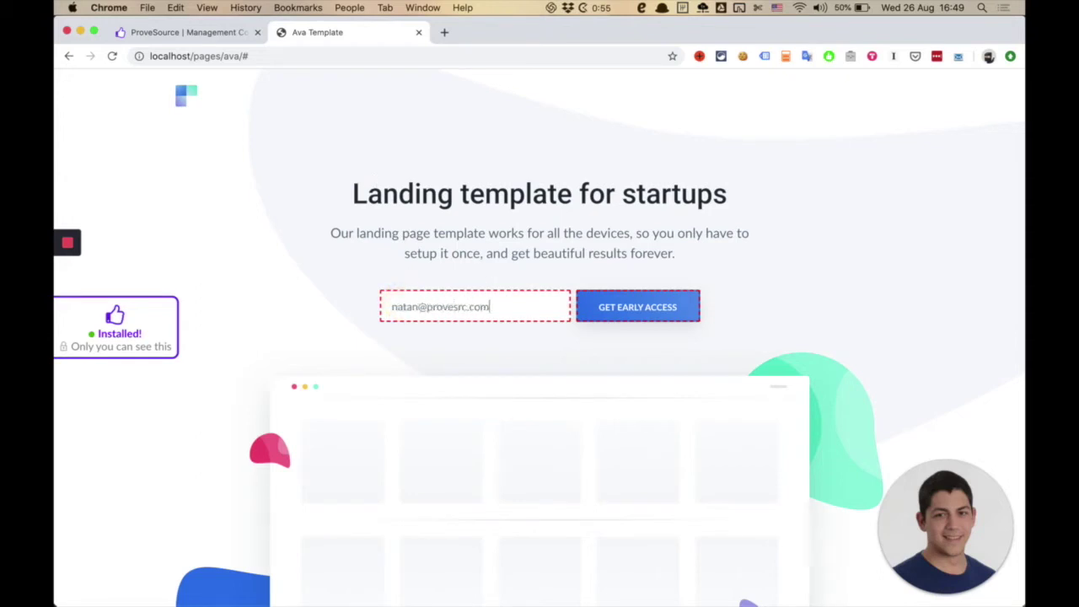
click(670, 310)
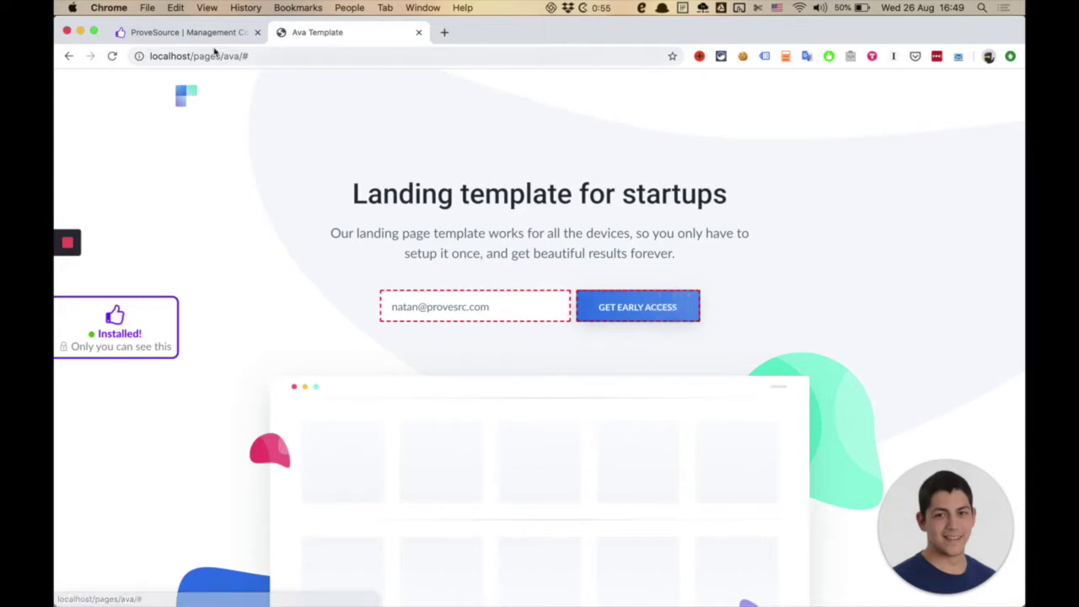
click(193, 34)
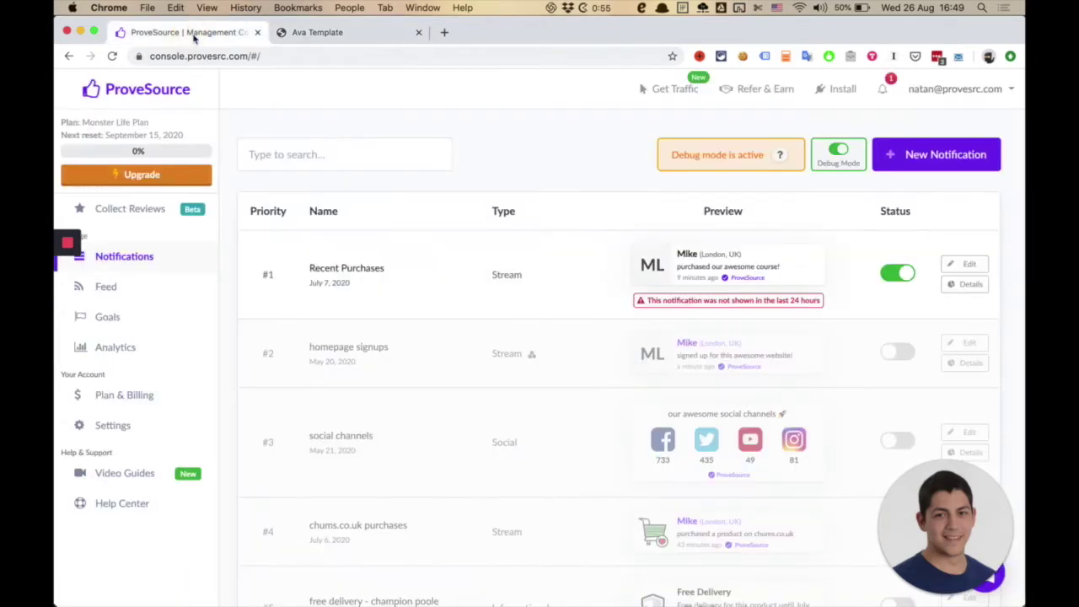
click(164, 291)
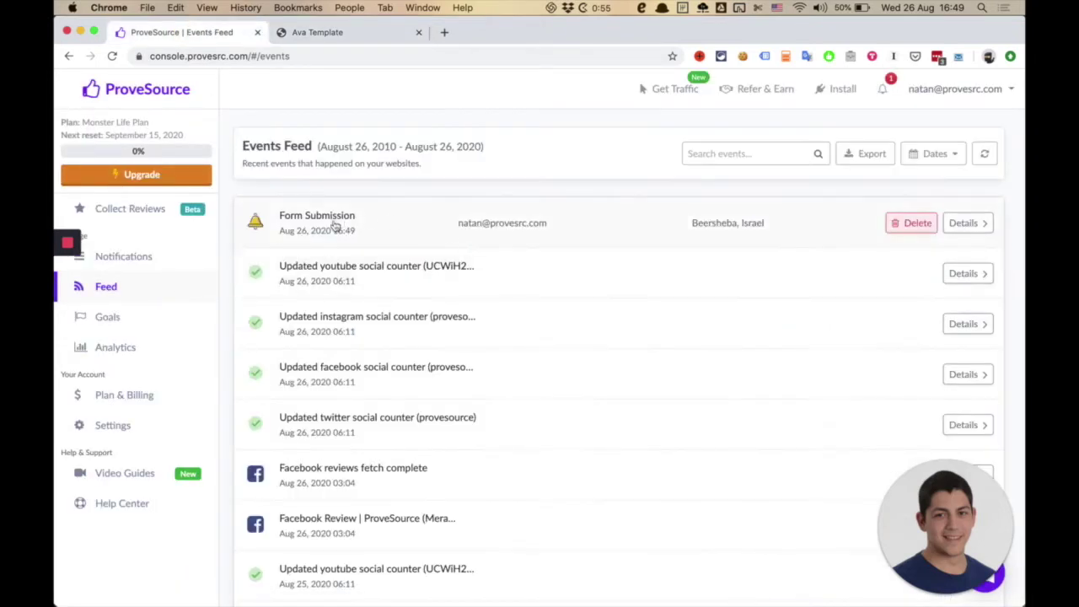
click(414, 221)
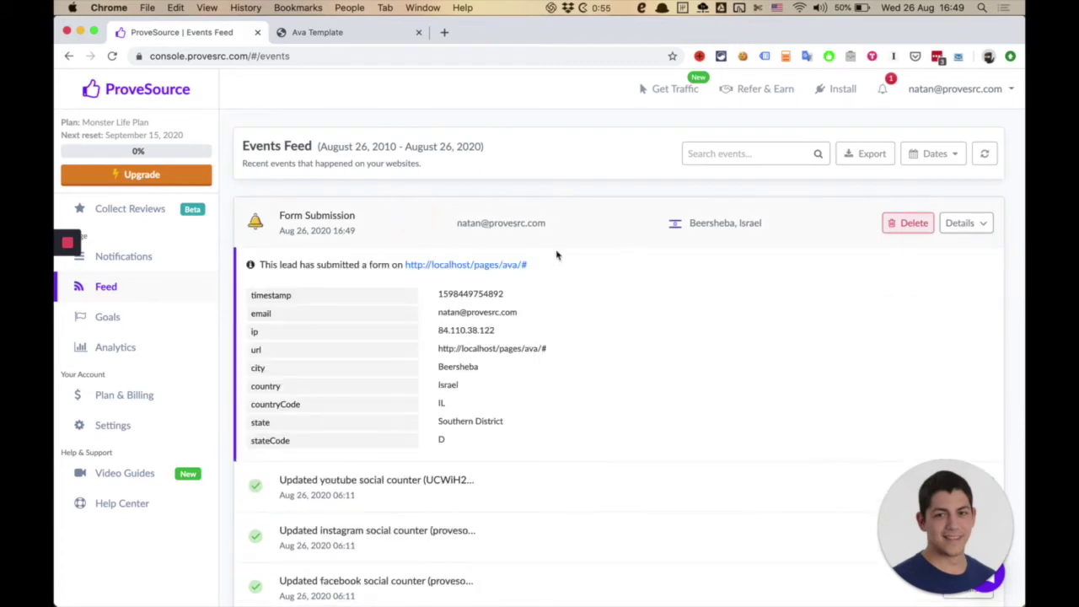
mouse_move(531, 265)
mouse_down()
mouse_move(398, 264)
mouse_move(410, 323)
mouse_up()
click(139, 256)
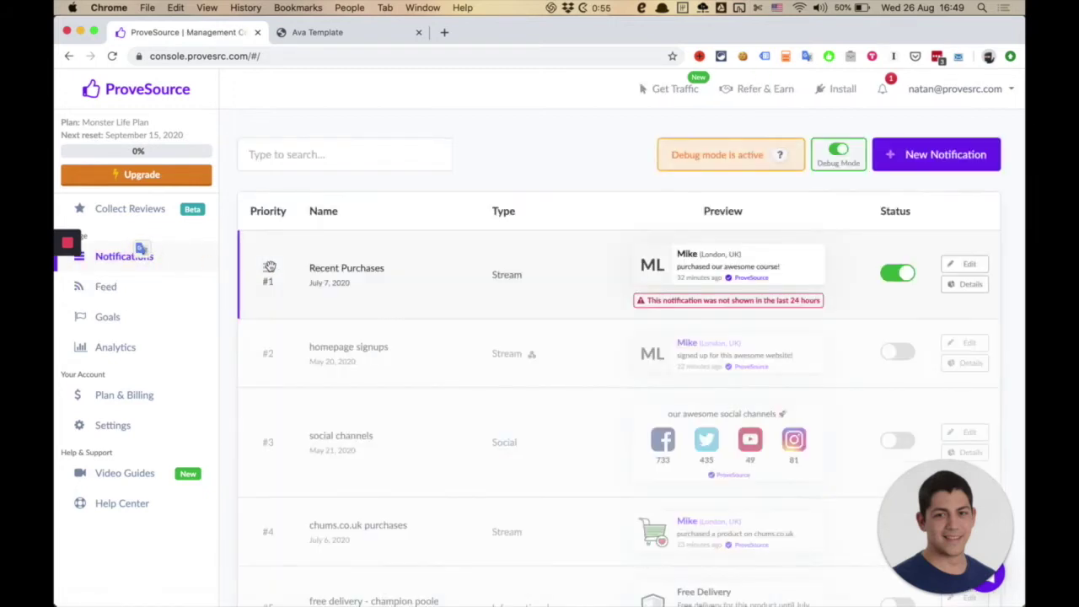
- Open the Recent Purchases notification's details and edit it at the Track step
click(381, 284)
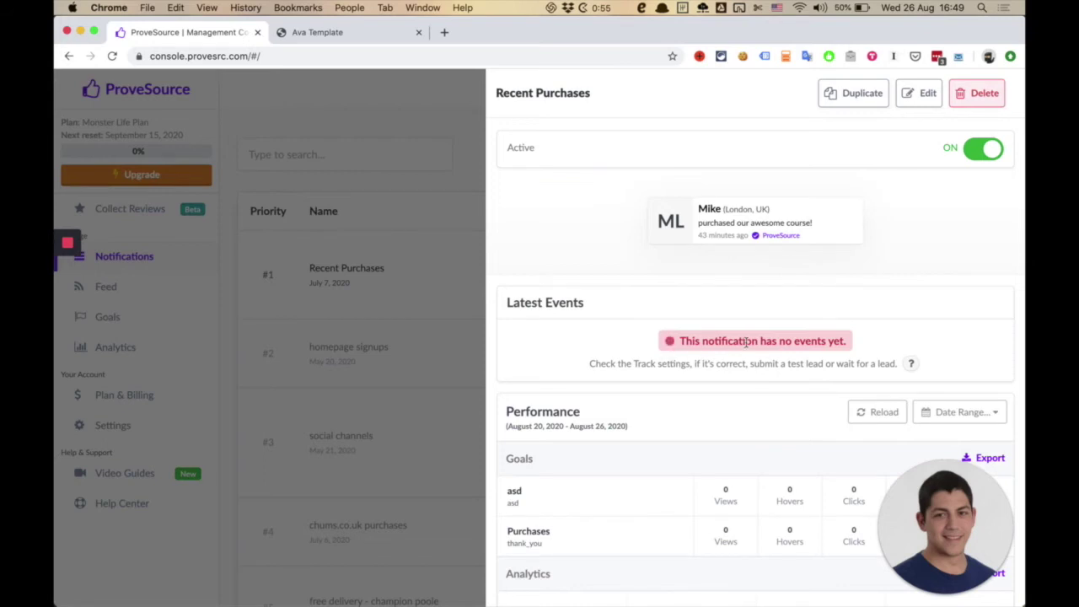
click(917, 93)
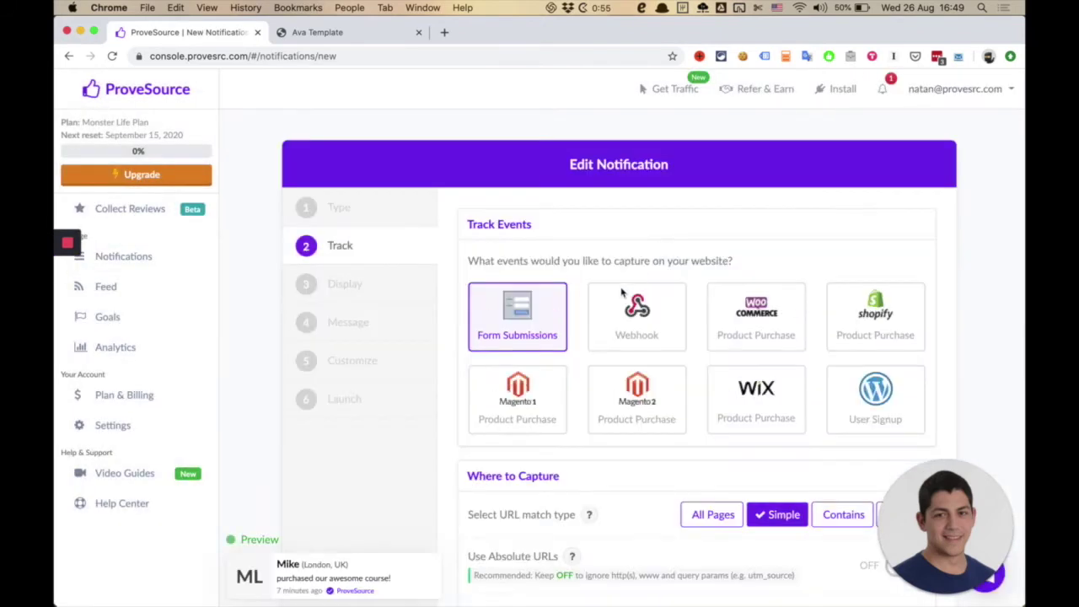
- Copy the landing page address into the Where to Capture URL field
scroll(542, 310, down, 5)
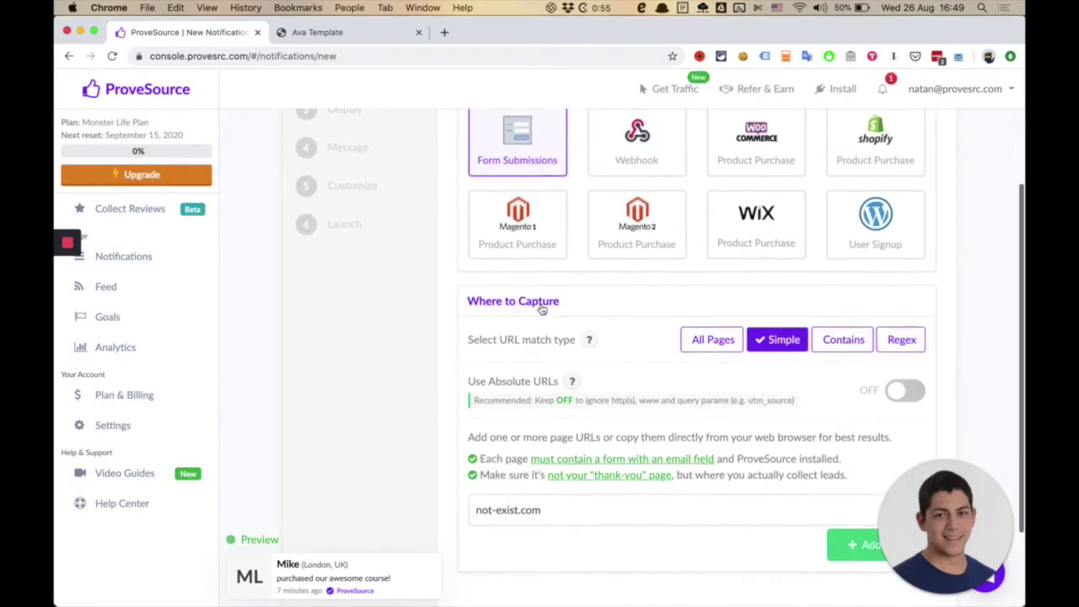
click(555, 478)
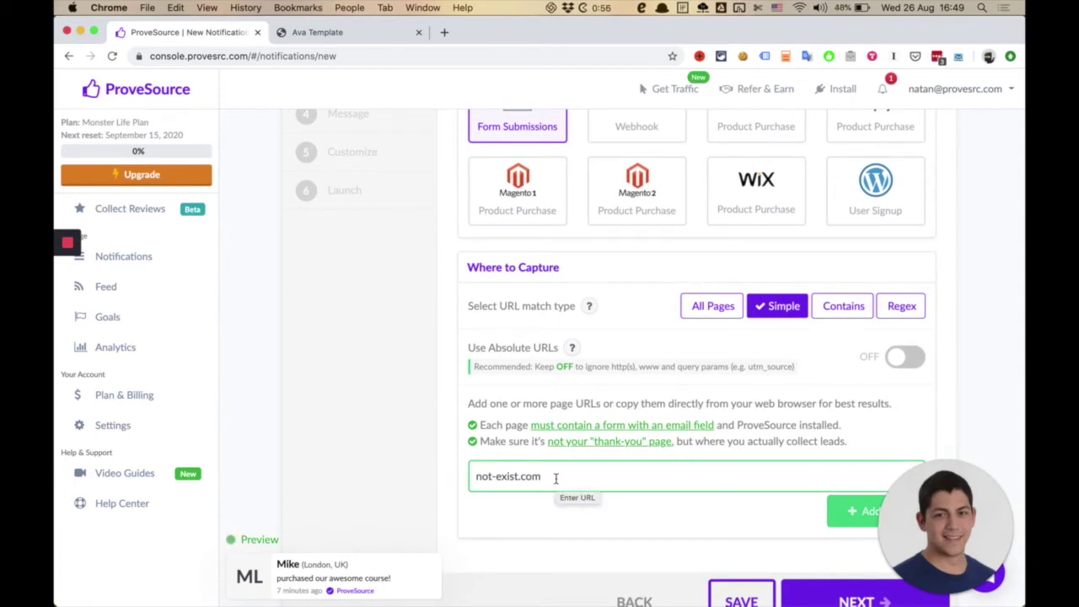
click(321, 32)
click(269, 56)
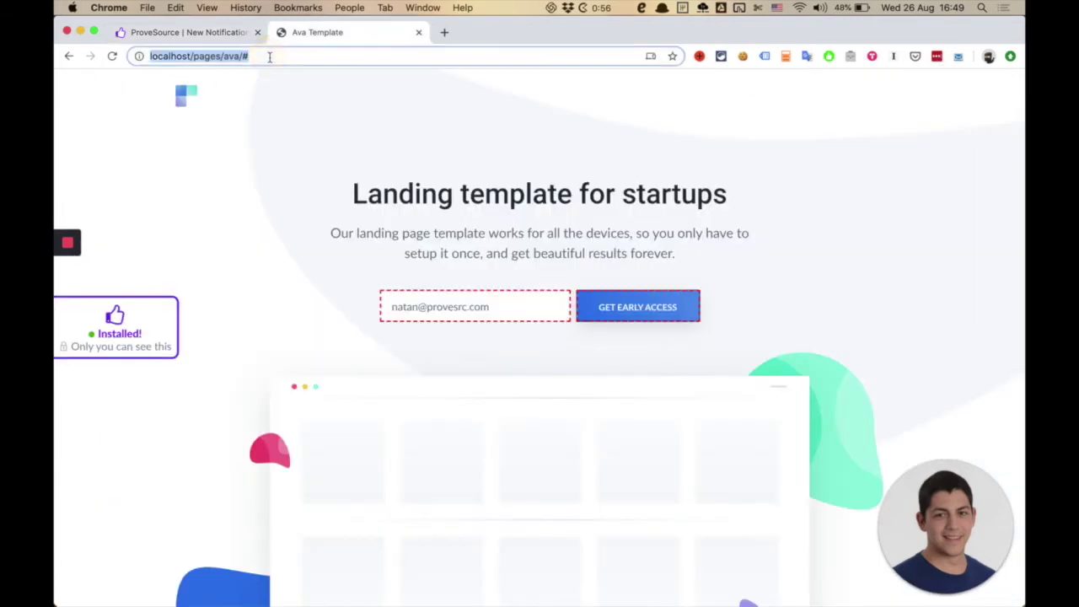
key(super+c)
click(190, 32)
click(564, 478)
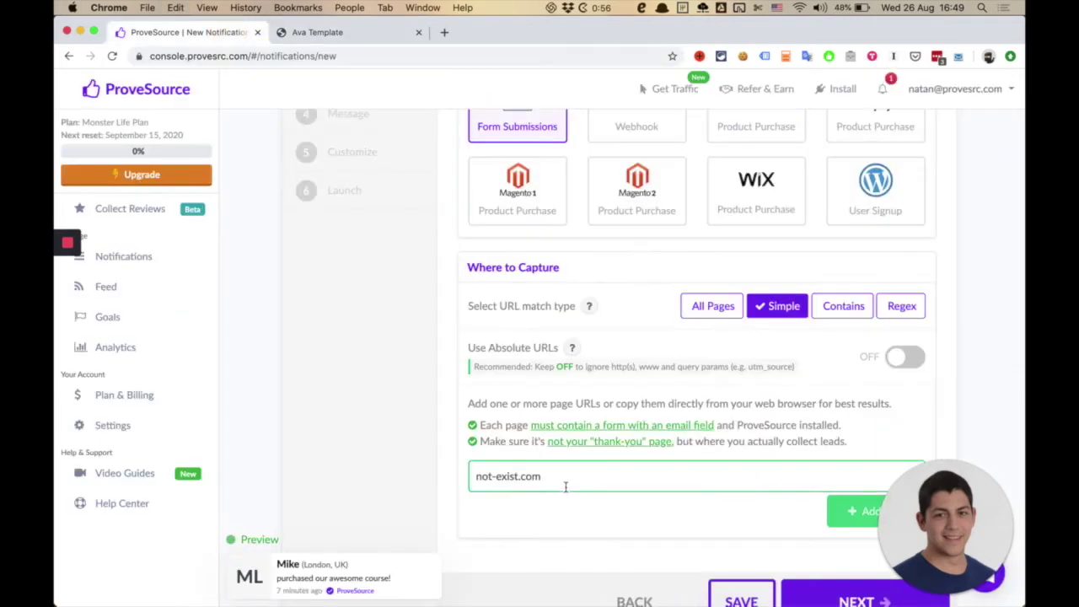
key(super+a)
key(super+v)
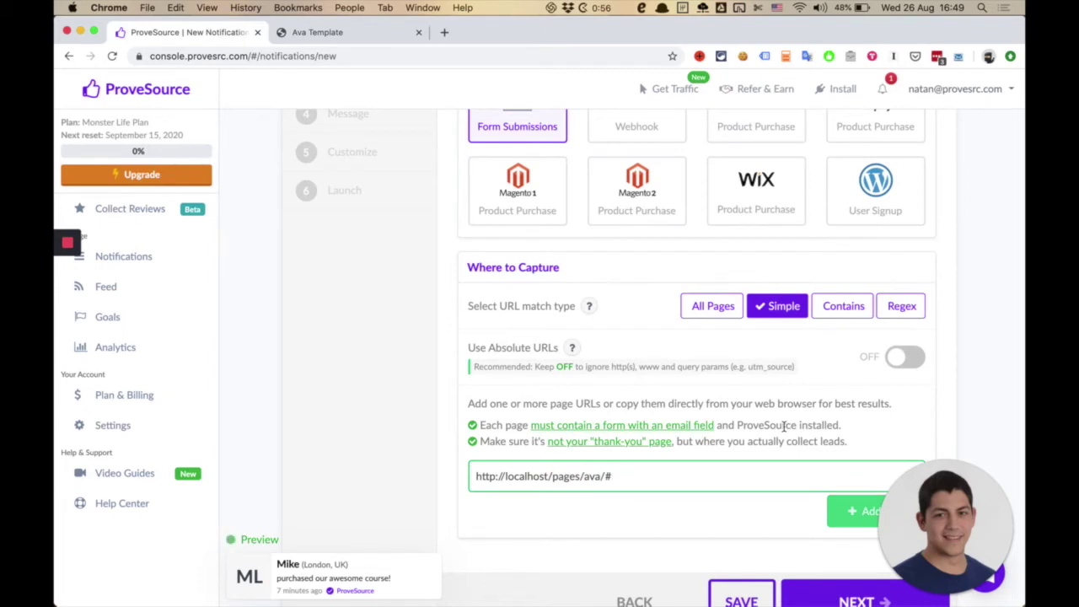
key(super+a)
key(BackSpace)
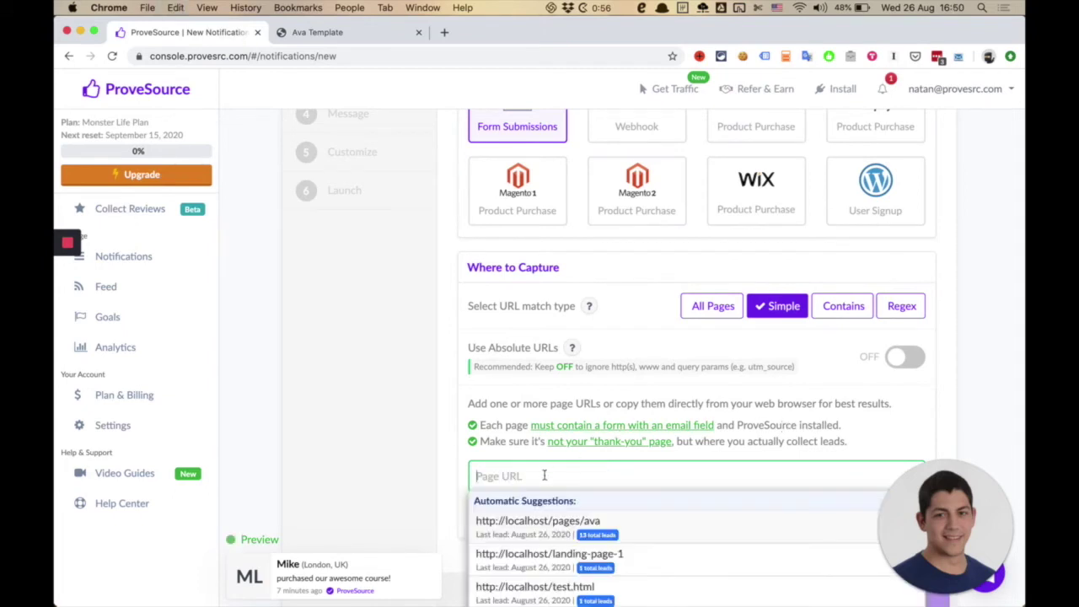
scroll(544, 475, down, 2)
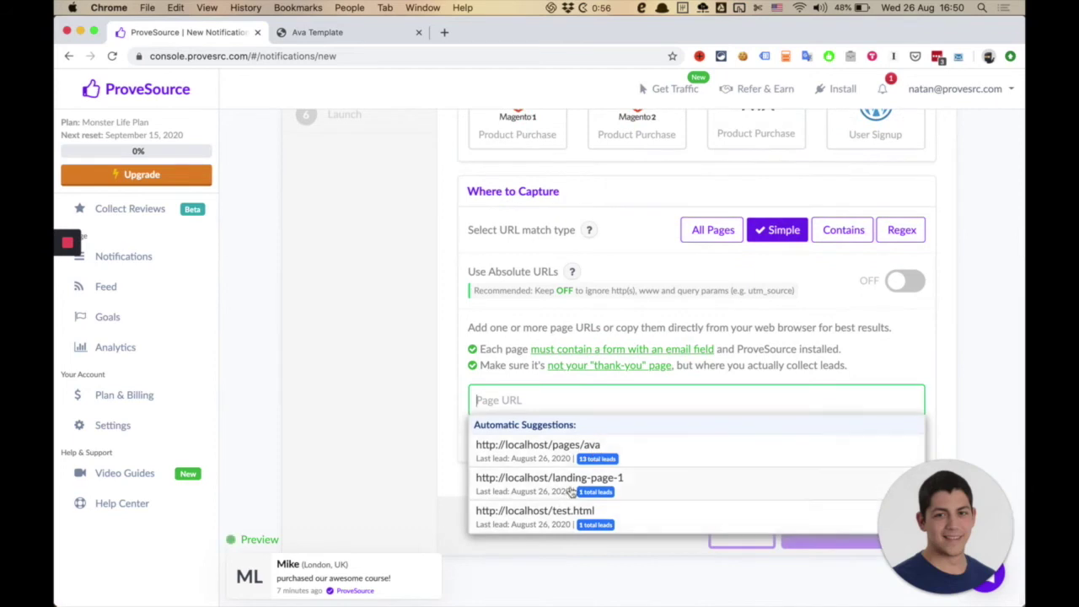
click(650, 457)
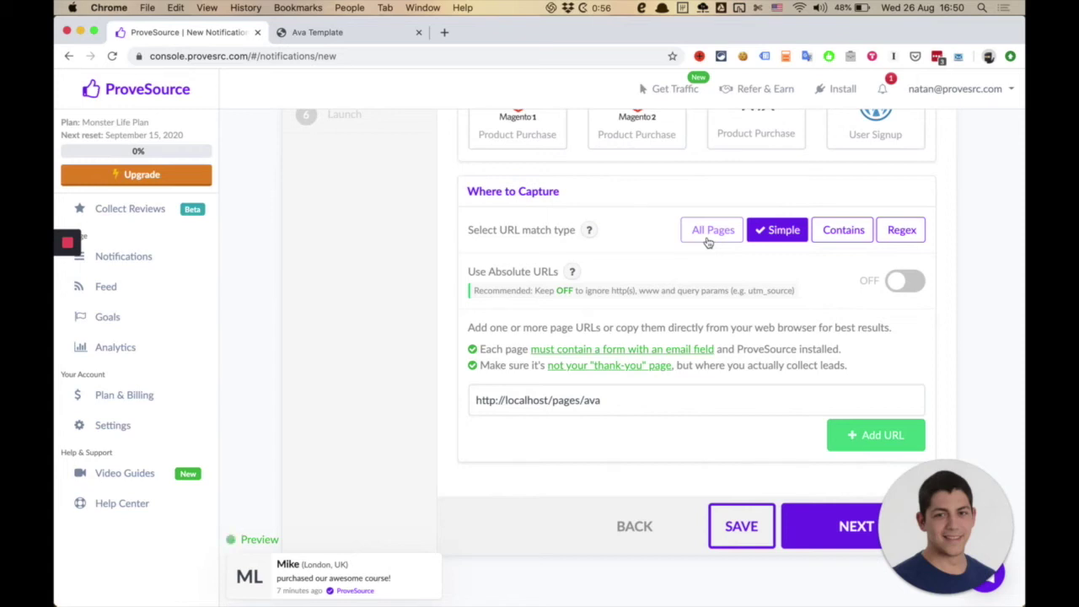
click(733, 520)
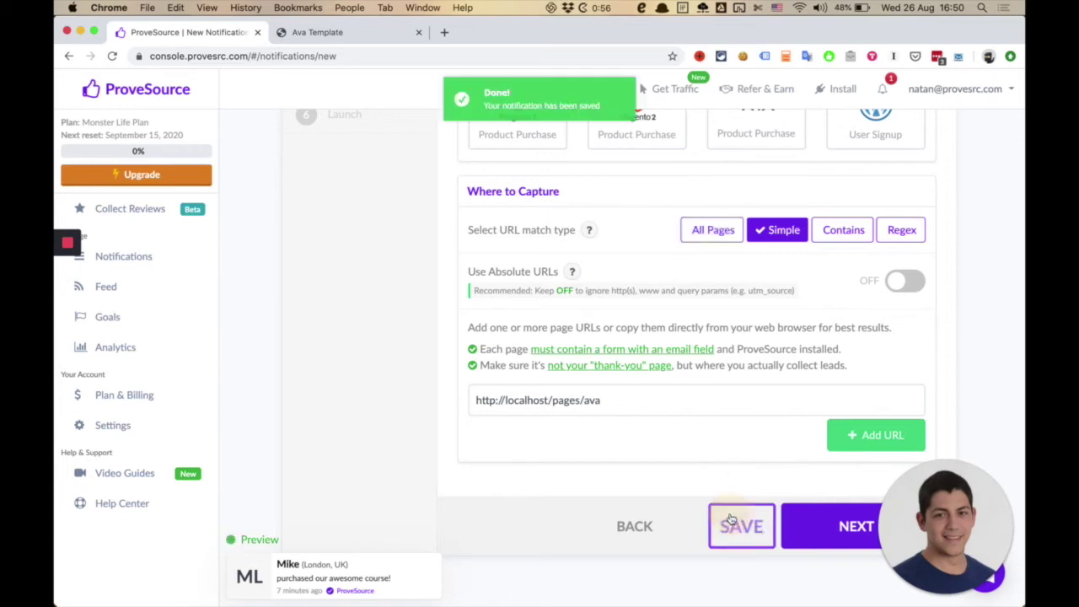
click(150, 259)
- View Recent Purchases details, reload the Ava Template page, and return to ProveSource
click(472, 308)
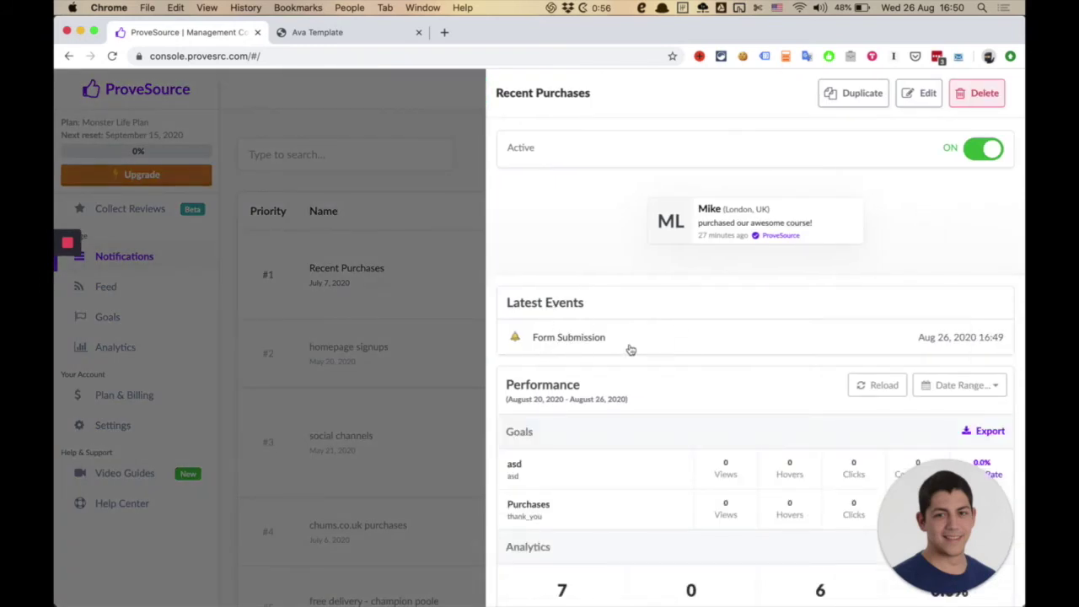
click(318, 32)
key(super+r)
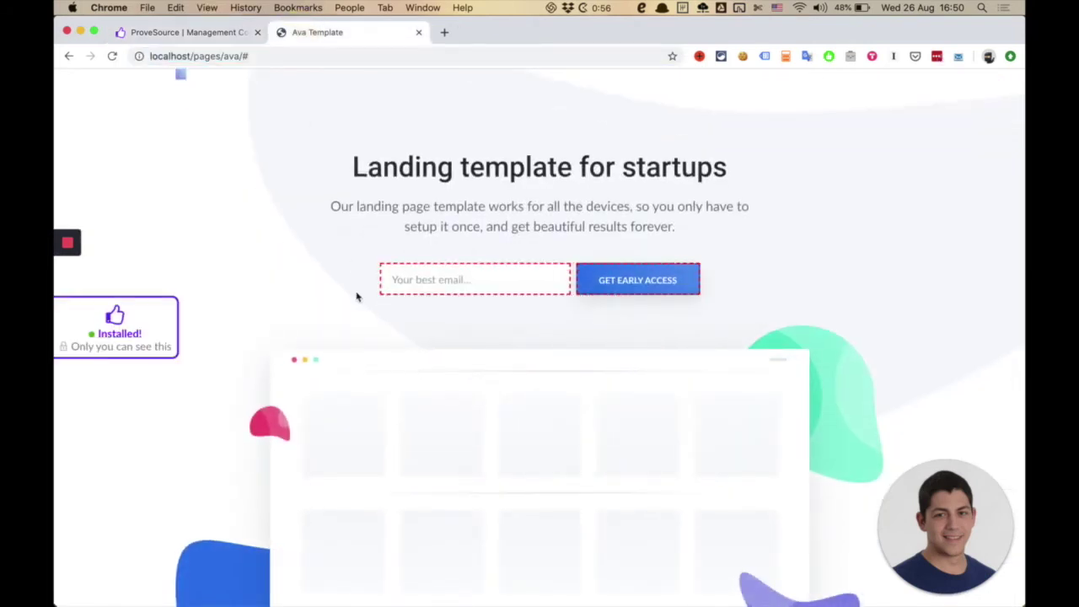
click(206, 34)
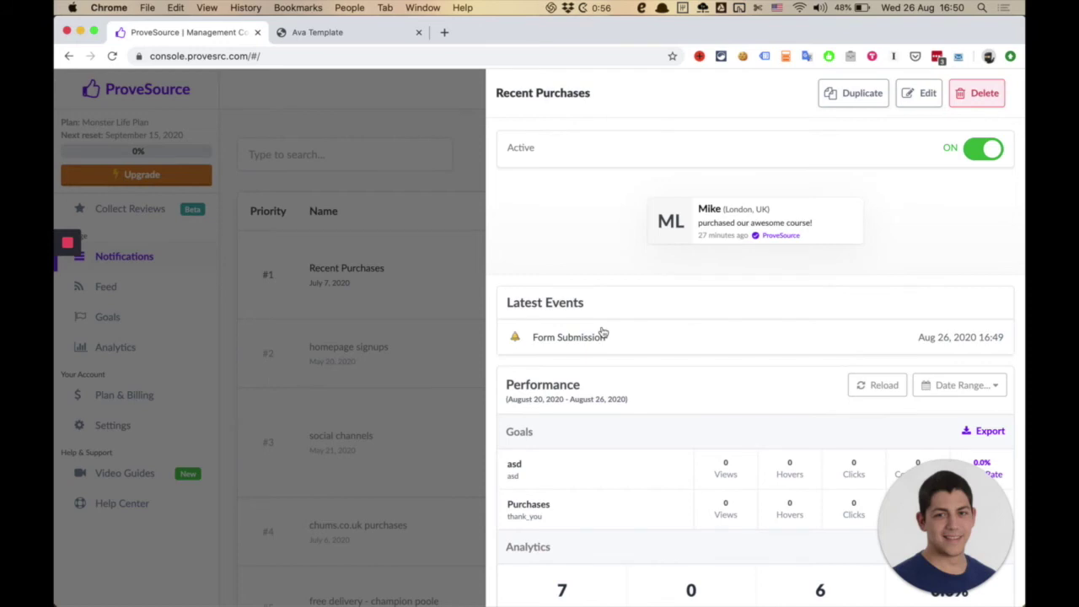
- Change the Display step from will-not-show.com to All Pages and save the notification
click(927, 101)
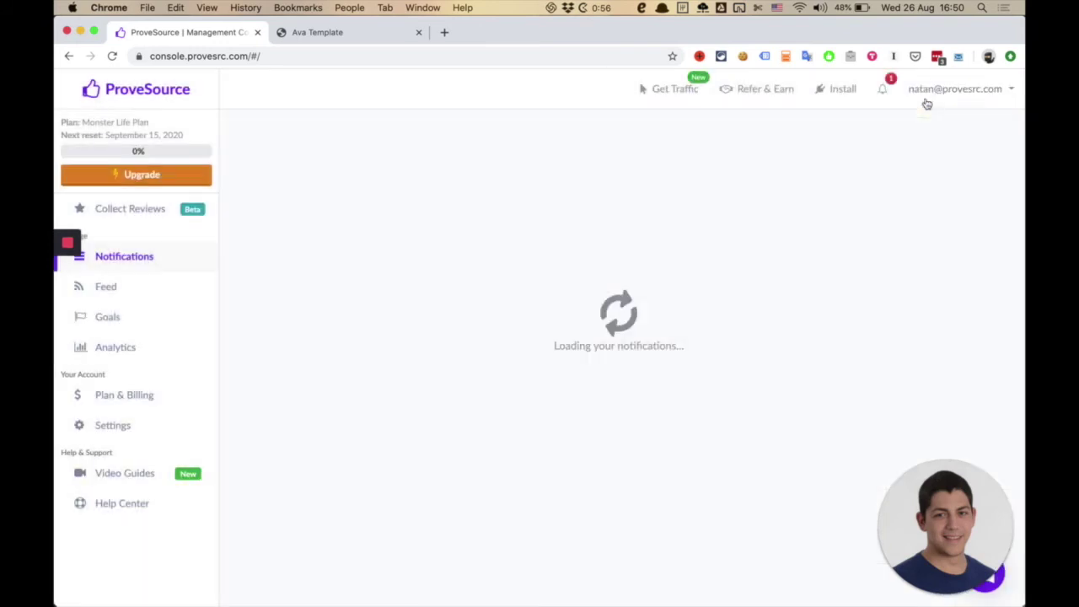
click(376, 292)
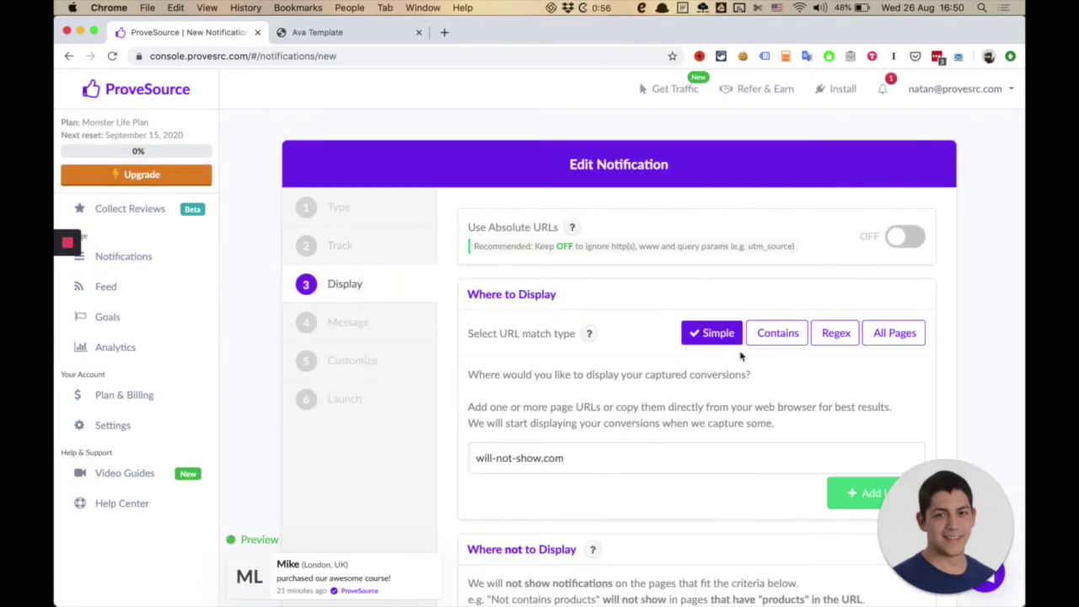
scroll(775, 320, down, 2)
click(572, 360)
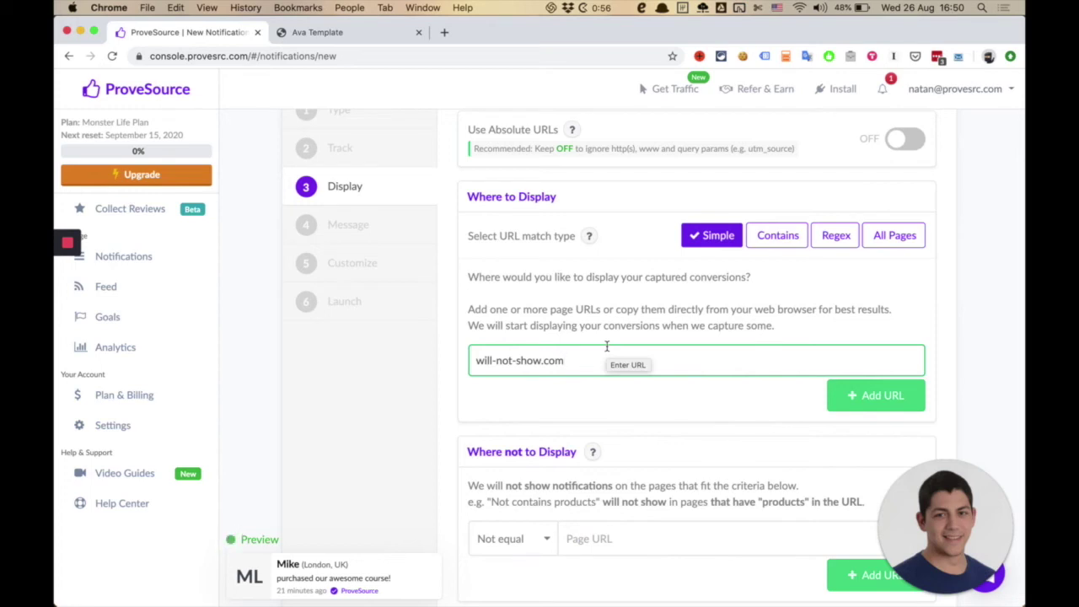
key(super+a)
key(BackSpace)
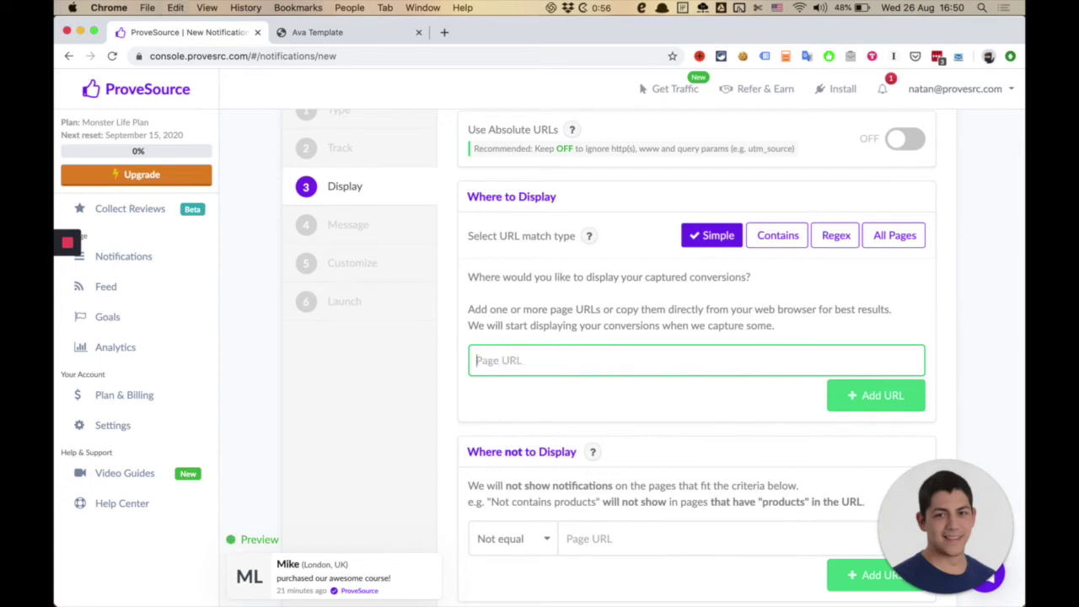
click(601, 362)
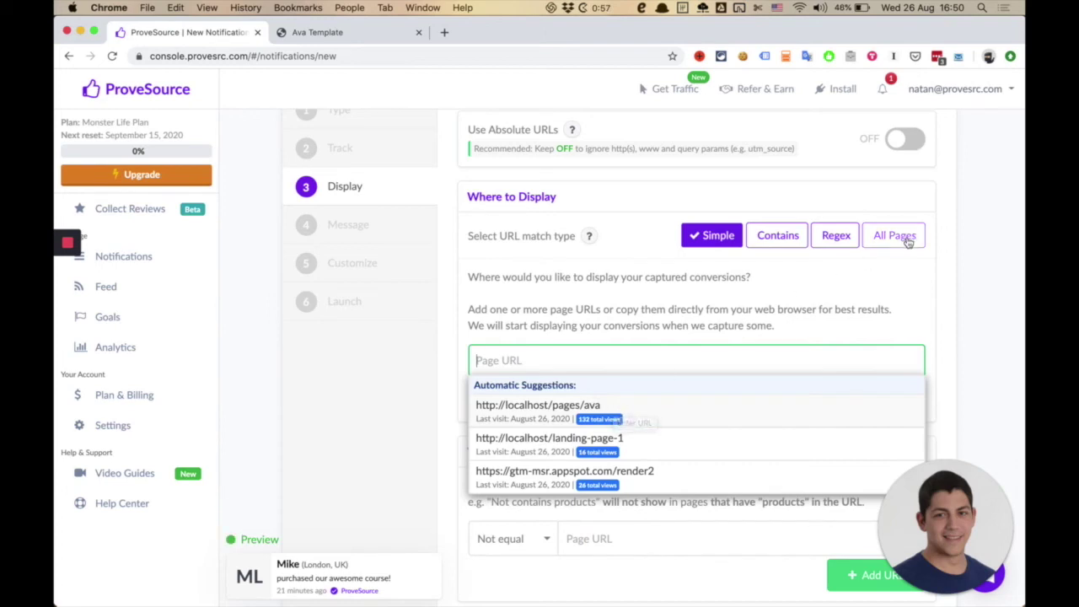
click(905, 239)
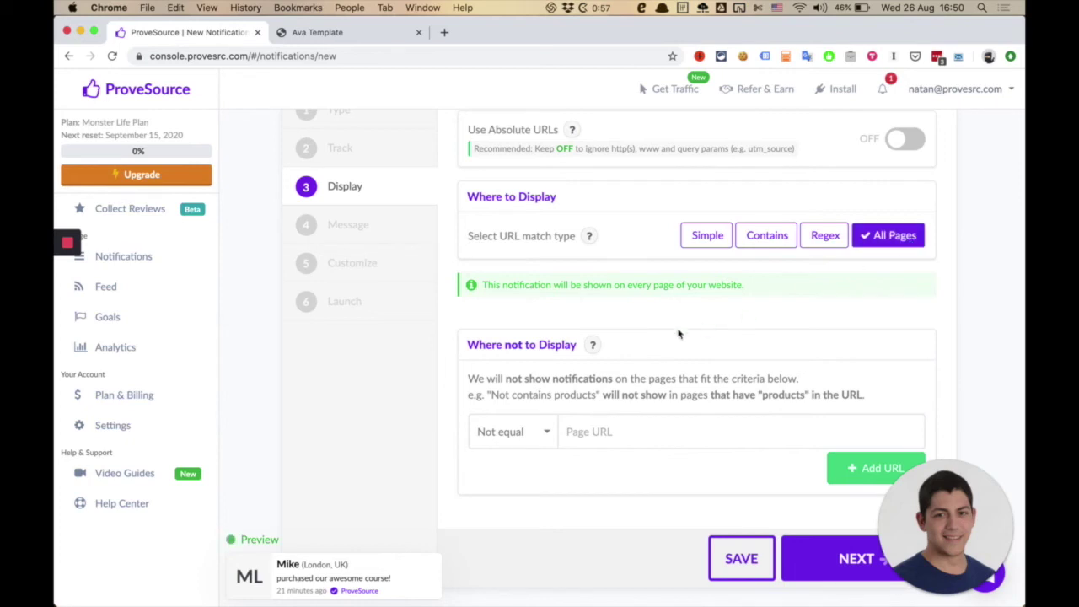
click(470, 348)
click(741, 565)
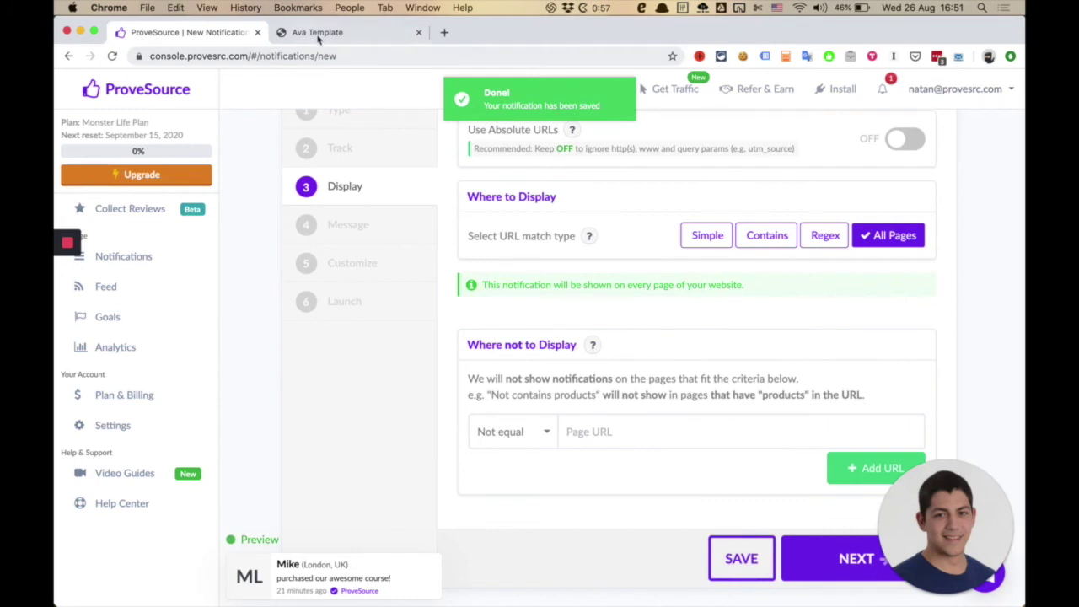
- Reload the Ava Template landing page to see the purchase popup, then return to ProveSource
click(317, 40)
key(super+r)
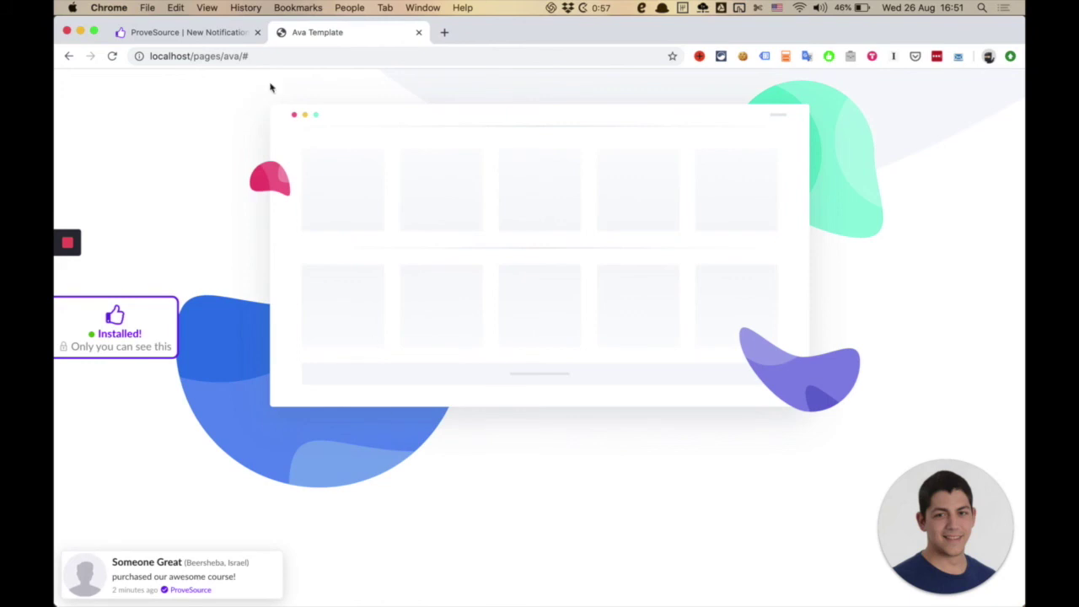
click(210, 33)
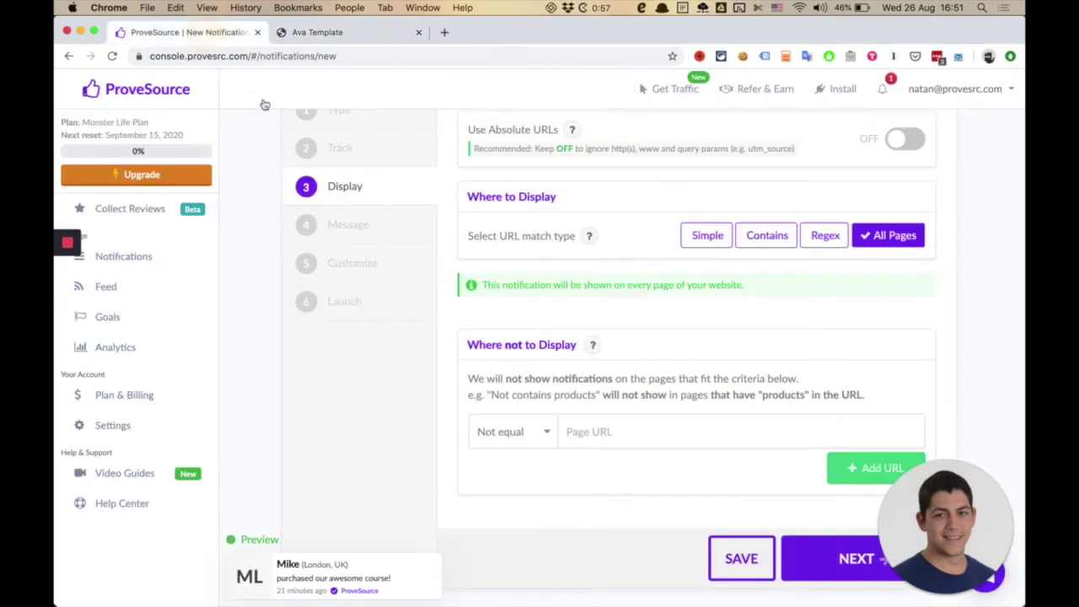
- Go to the Customize step, scroll down to Display Rules, and open the support chat
click(386, 268)
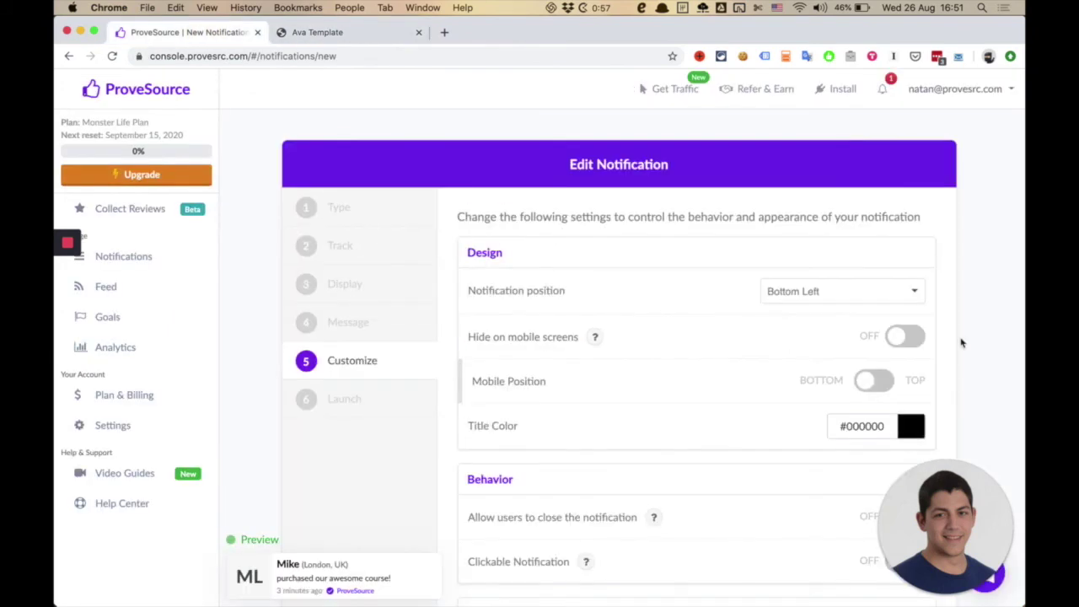
scroll(632, 342, down, 3)
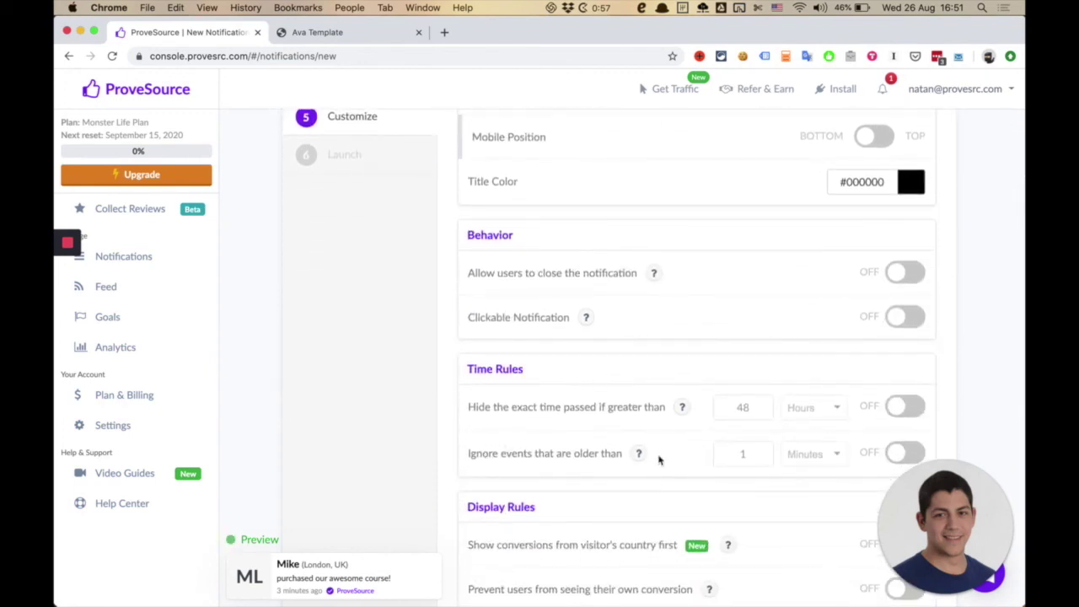
scroll(659, 460, down, 3)
scroll(691, 402, down, 1)
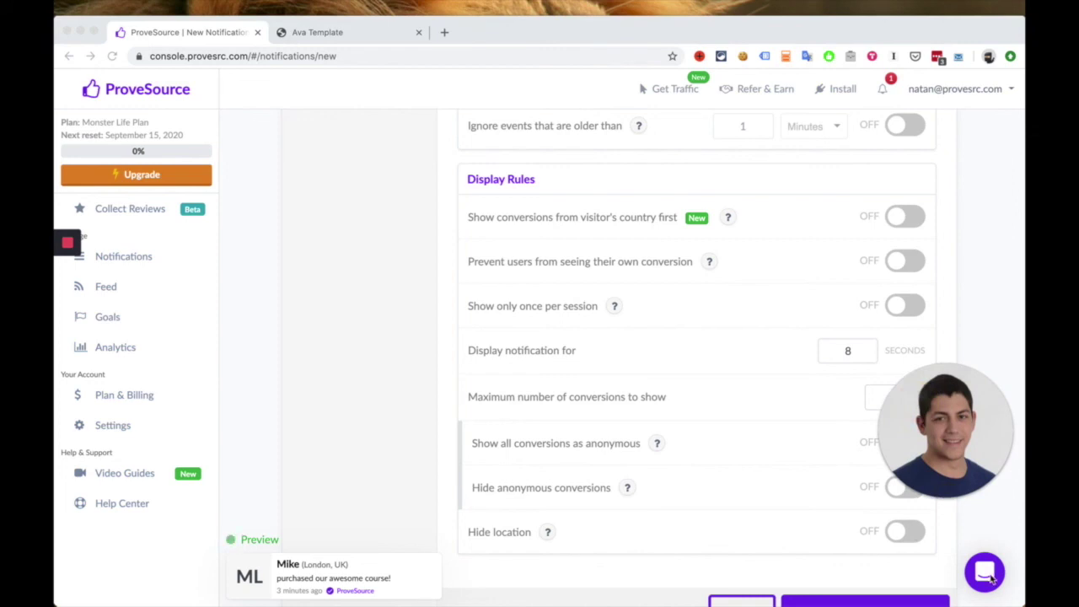
click(988, 578)
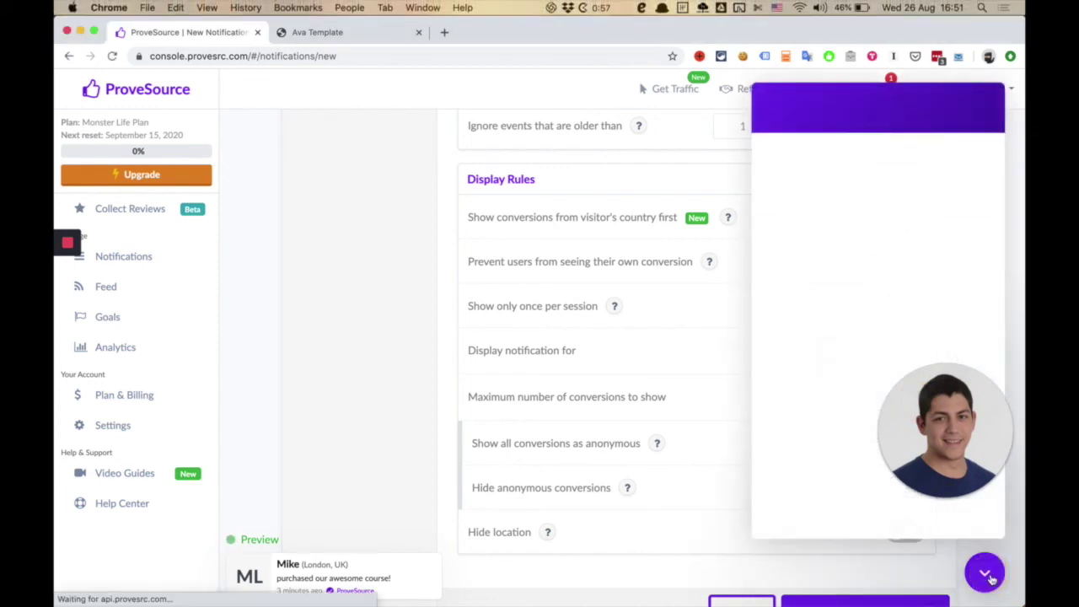